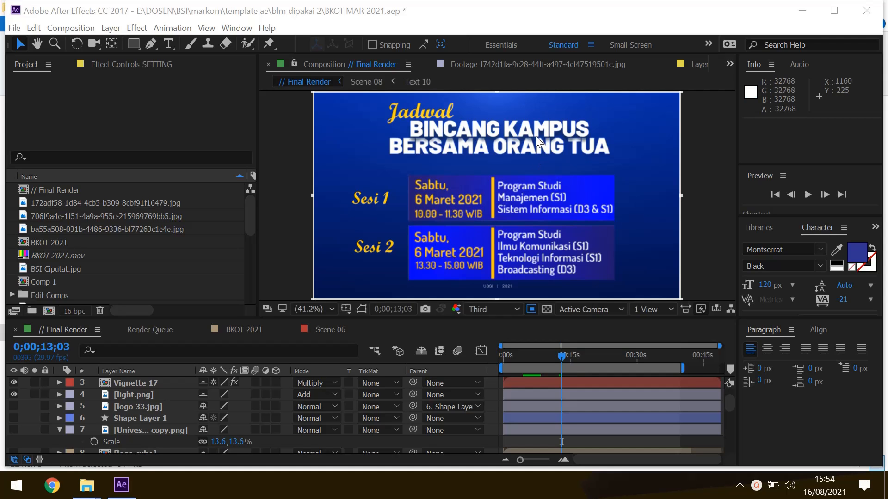
left_click(85, 28)
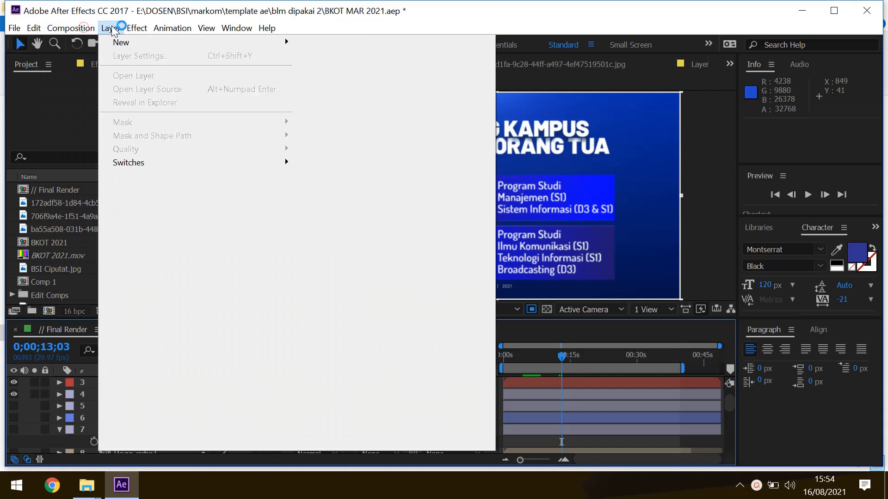
left_click(278, 4)
left_click(93, 28)
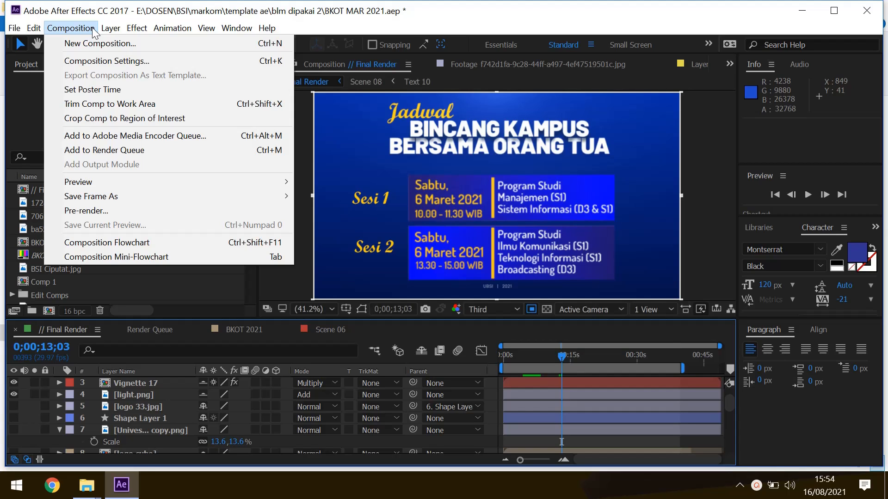
left_click(139, 135)
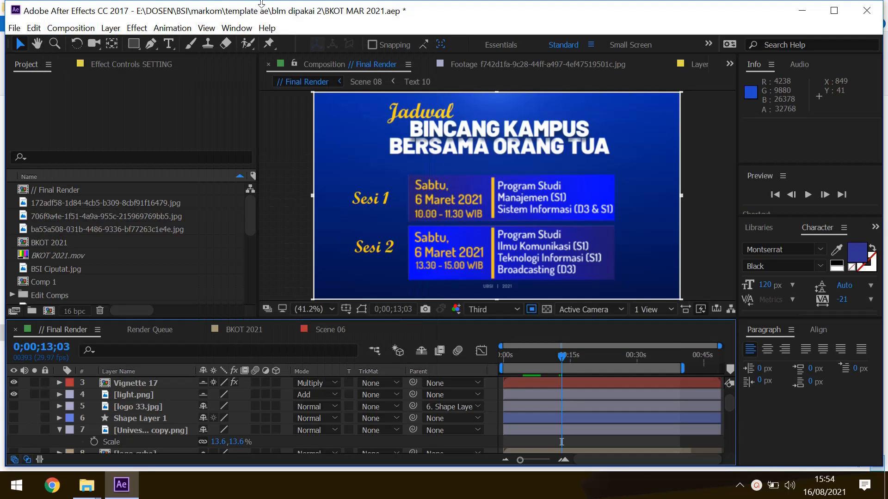
left_click(71, 28)
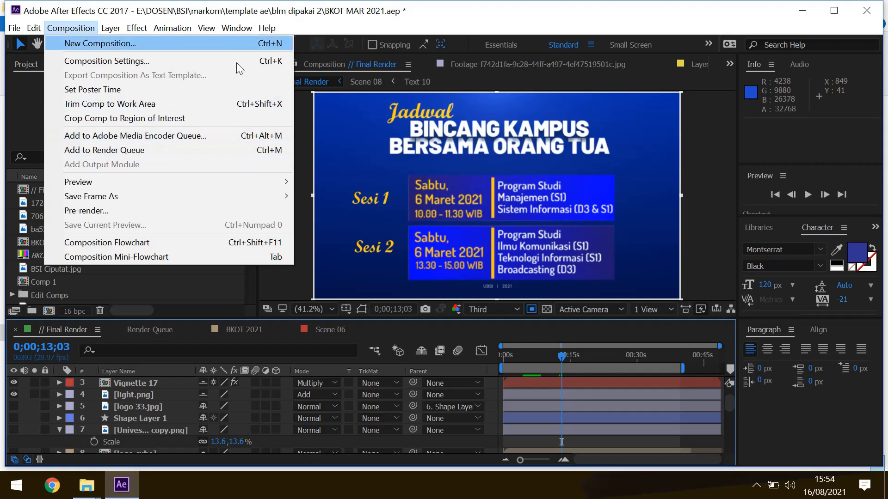
mouse_move(81, 32)
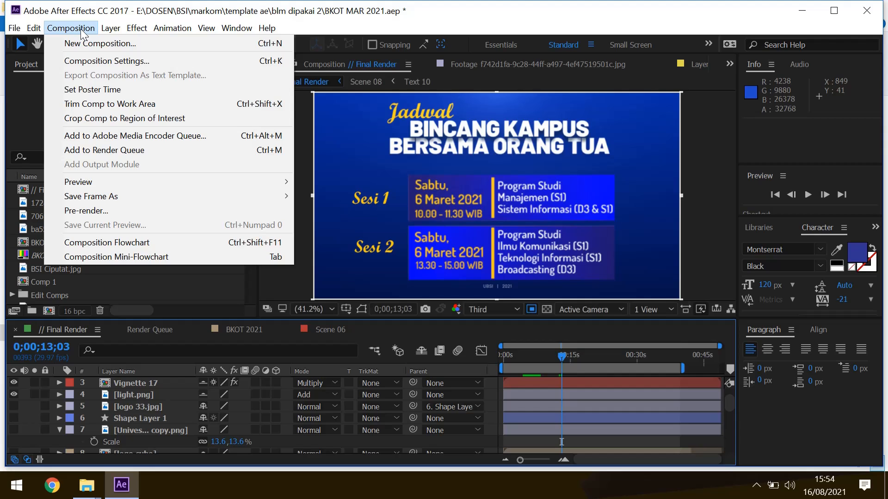
left_click(268, 2)
left_click_drag(537, 360, 634, 363)
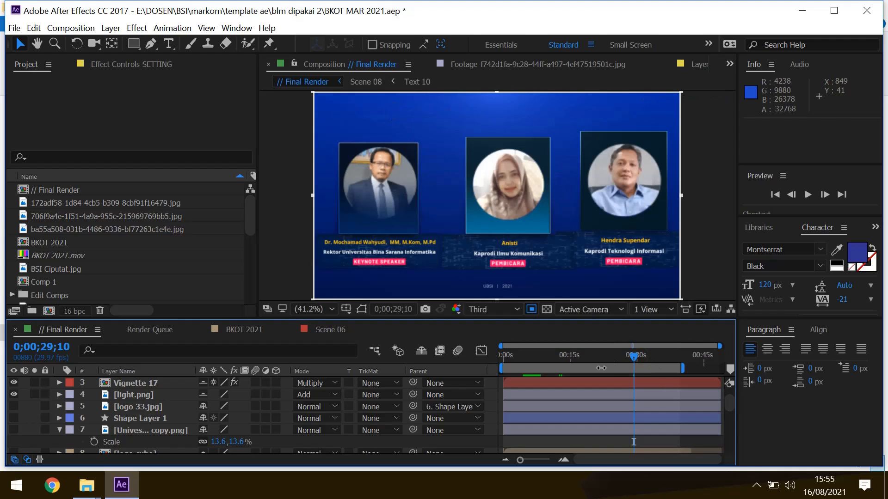
left_click_drag(572, 356, 550, 356)
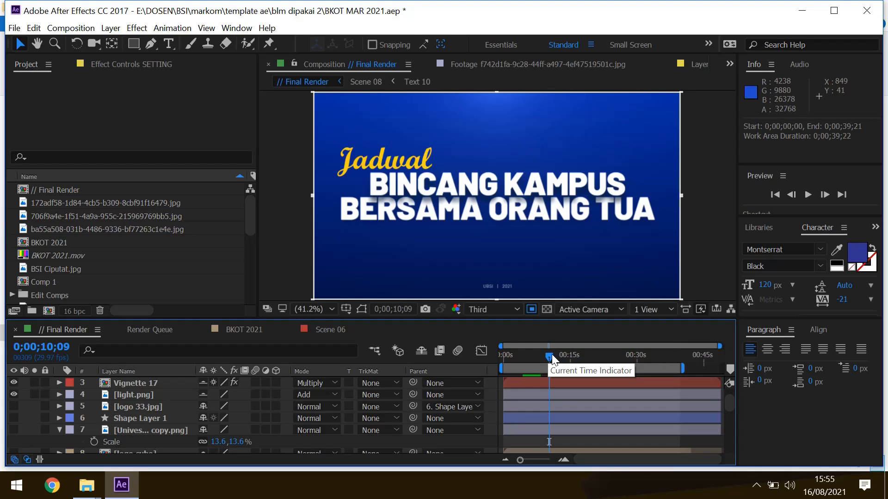
Add the // Final Render composition to the render queue and delete the finished BKOT 2021 item from the queue.
left_click(71, 27)
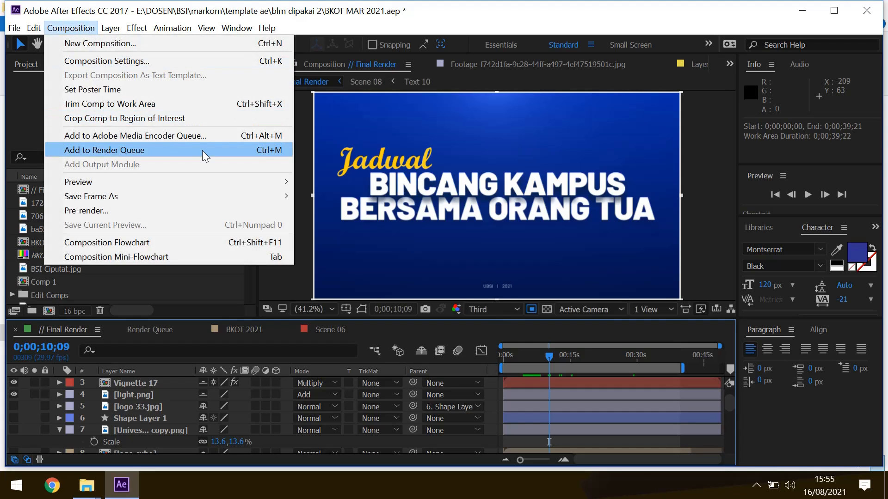
left_click(103, 151)
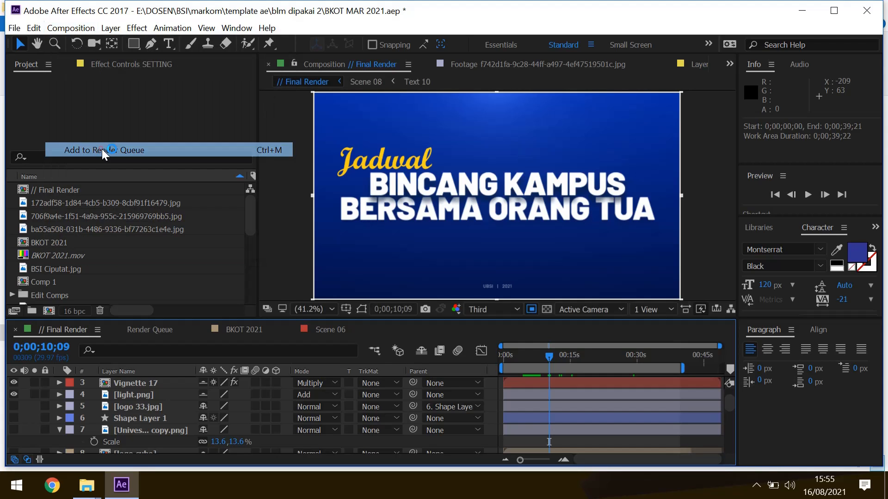
left_click(101, 400)
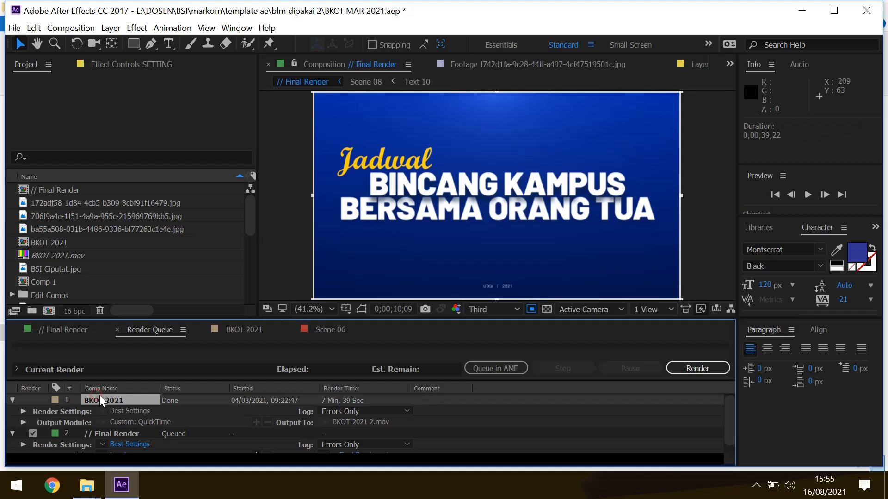
key("Delete")
Set the output module format of the queued // Final Render item to QuickTime and accept the settings.
left_click(72, 28)
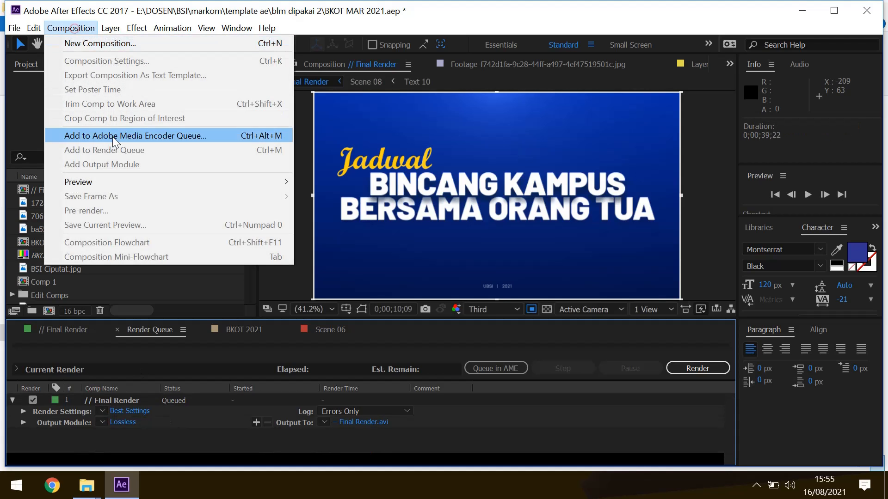
left_click(134, 429)
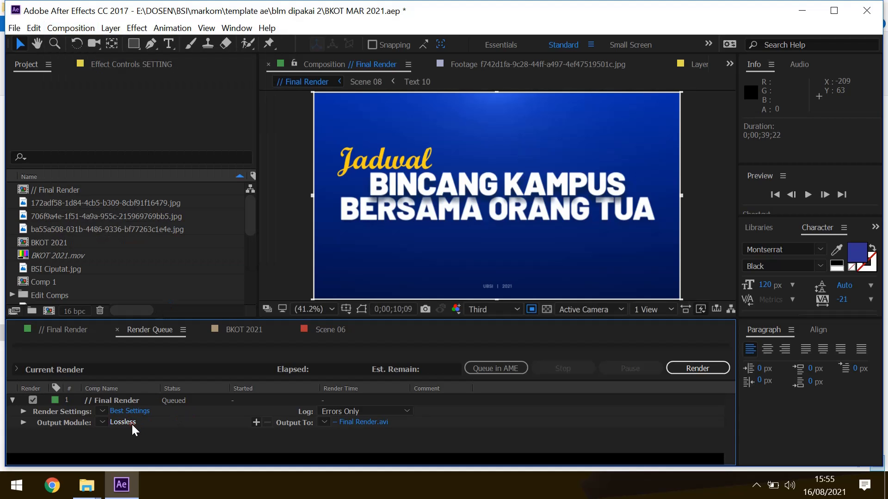
left_click(133, 426)
left_click(219, 76)
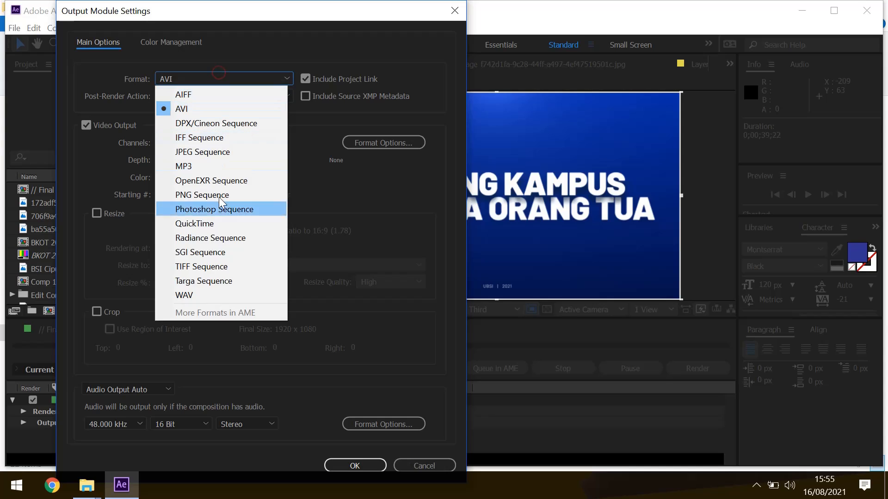
left_click(216, 224)
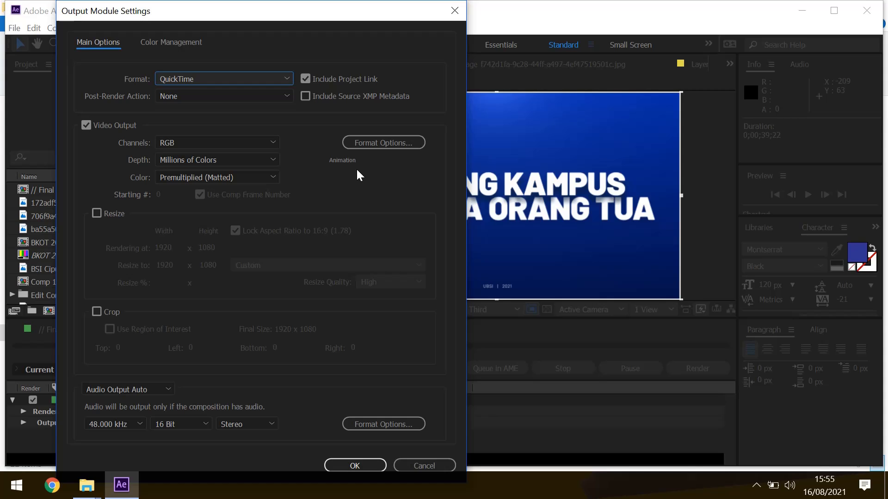
left_click(366, 462)
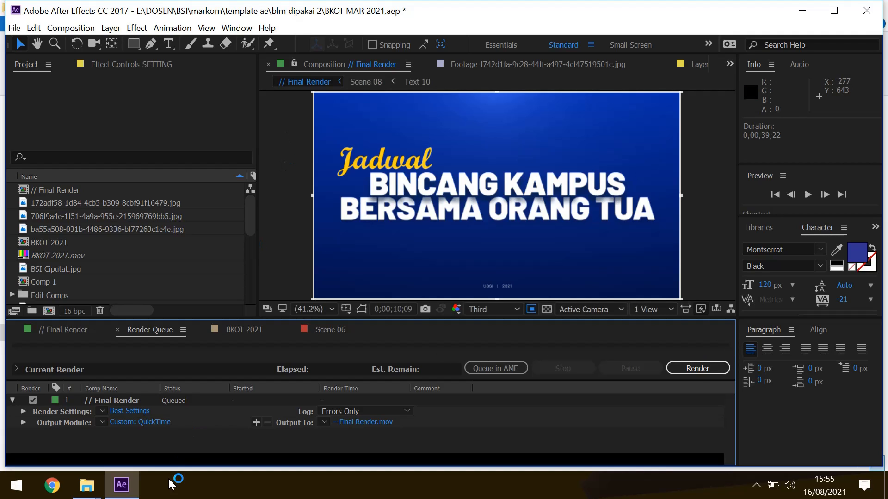
Launch Any Video Converter, continue with the trial version and dismiss the software update offer.
left_click(3, 489)
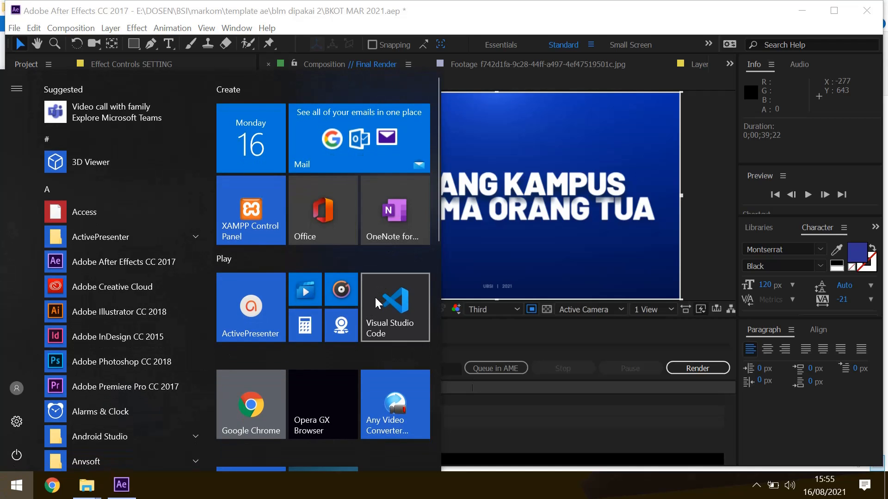
scroll(375, 303, "down", 2)
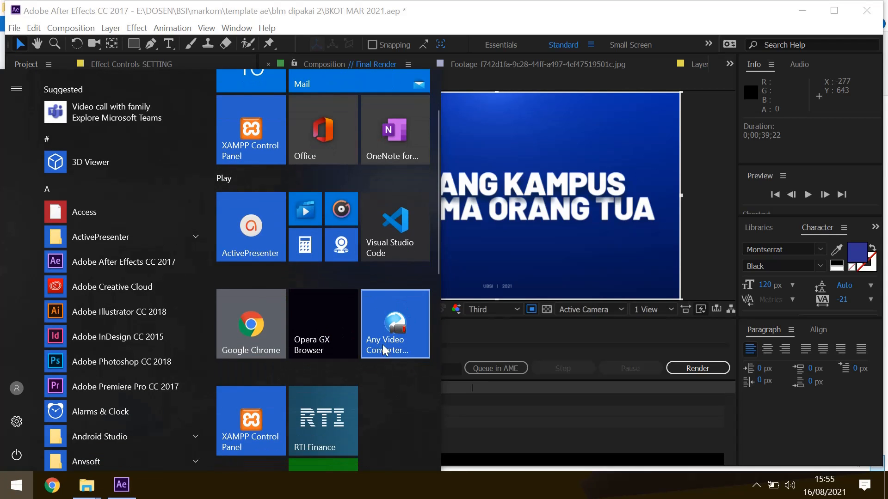
left_click(398, 339)
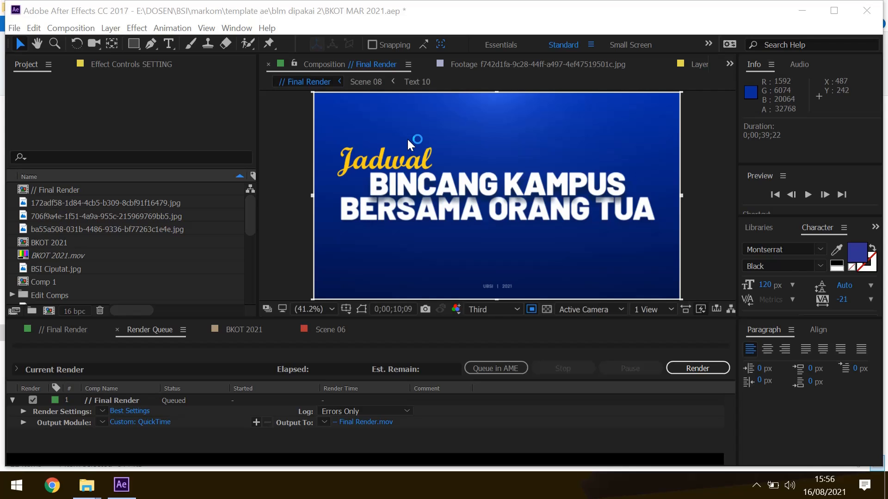
left_click(424, 17)
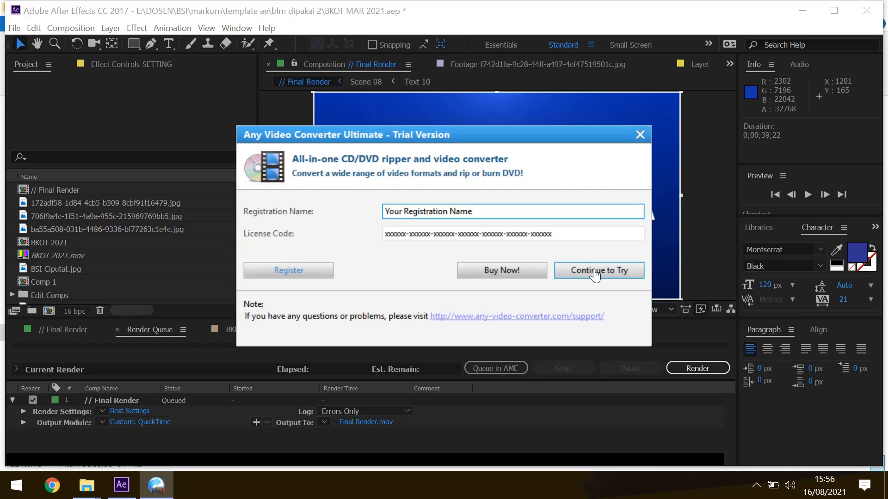
left_click(596, 272)
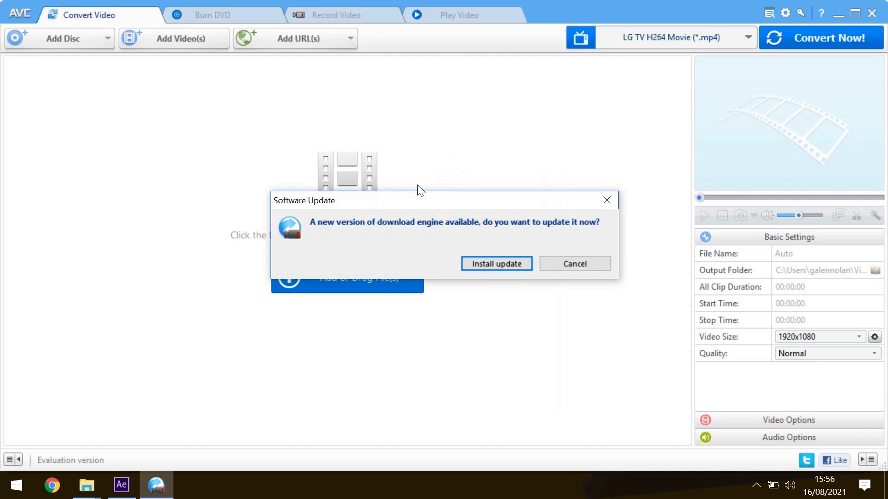
left_click(609, 203)
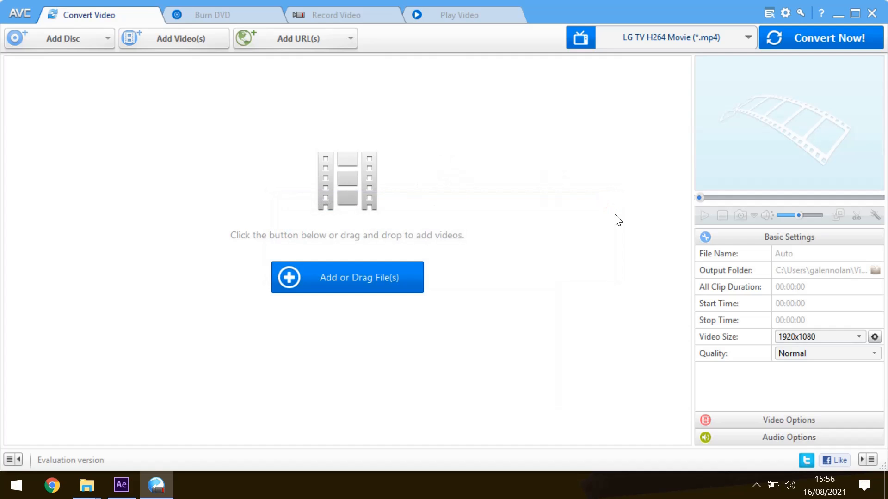
Add the video "membuat link wa otomatis ada isi chat.mp4" from the RAMADHAN PAHAM DIGITAL MARKETING folder to the conversion list.
left_click(387, 279)
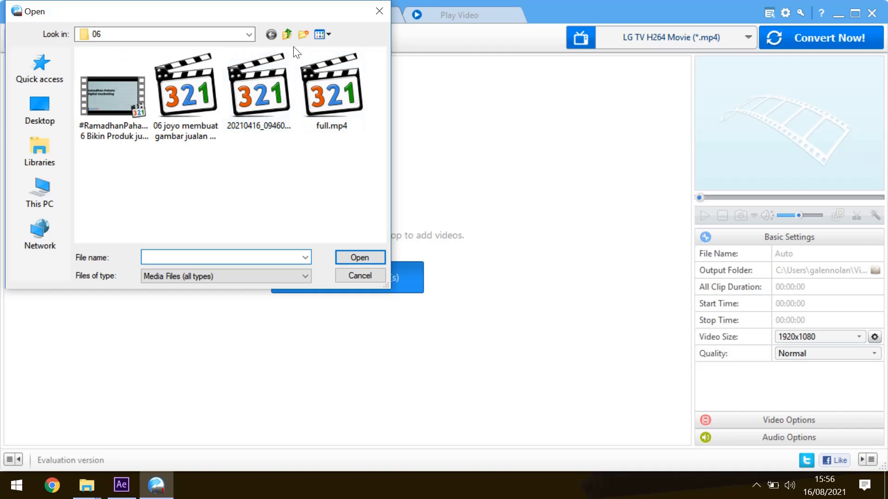
left_click(284, 33)
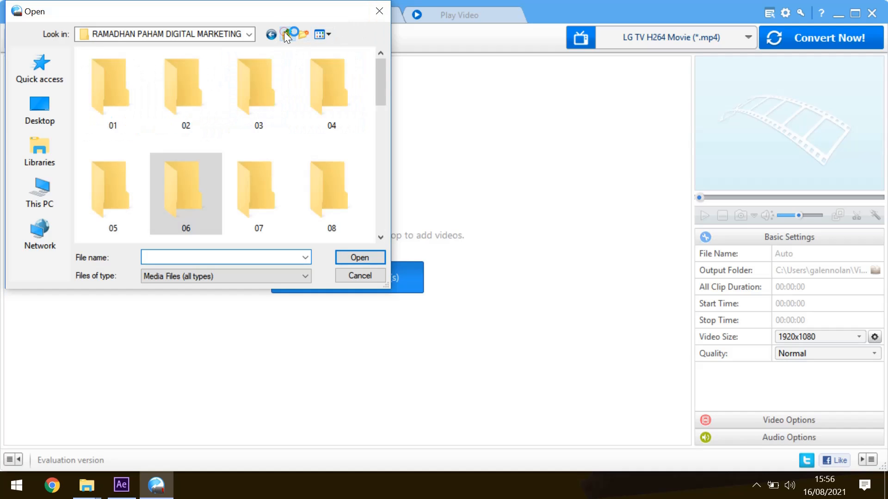
double_click(270, 182)
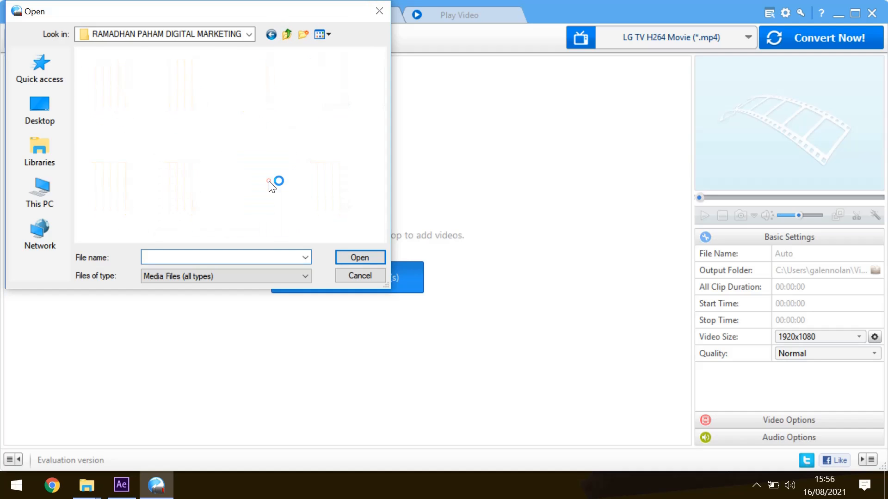
left_click(287, 34)
scroll(265, 131, "down", 5)
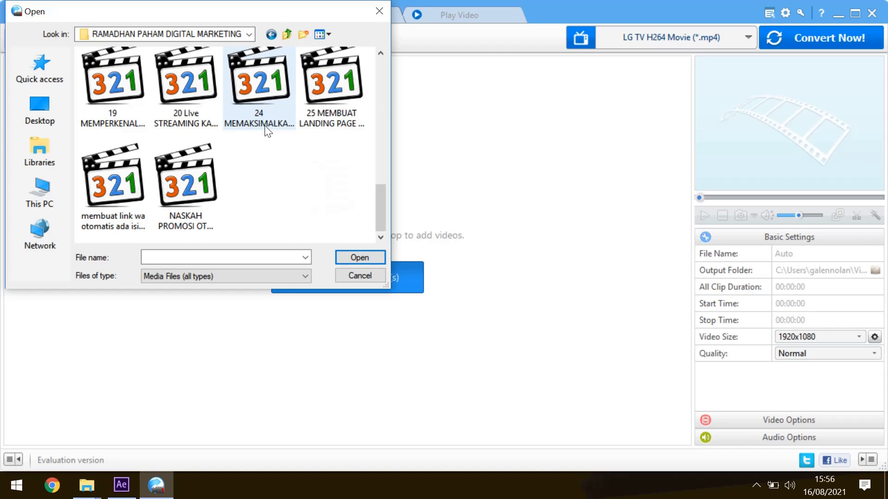
left_click(115, 197)
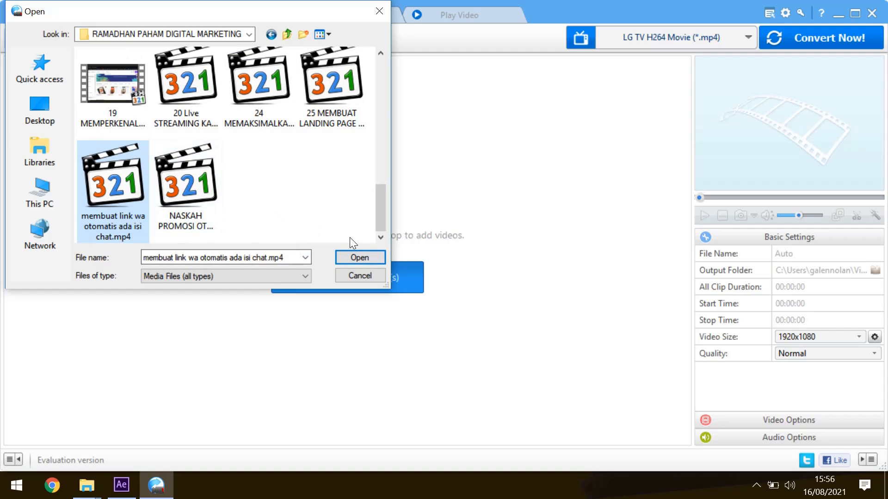
left_click(353, 254)
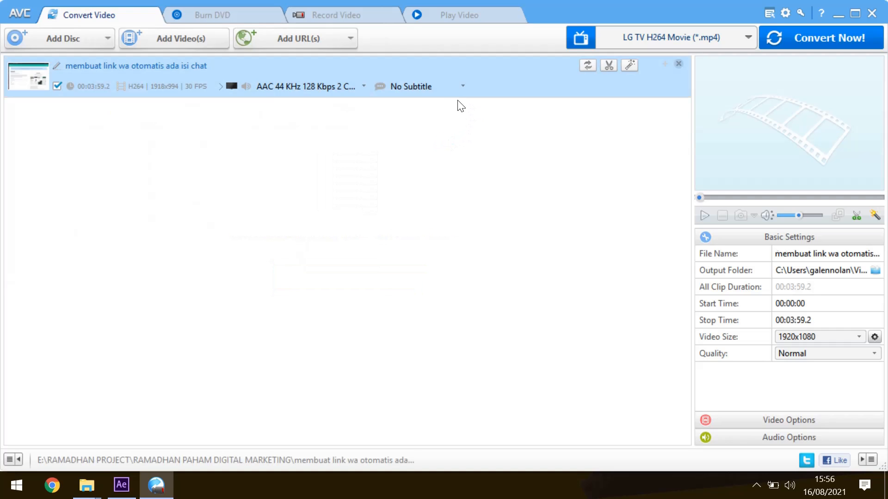
Choose the LG TV H264 Movie (*.mp4) output profile and set the video size to 1920x1080.
left_click(721, 36)
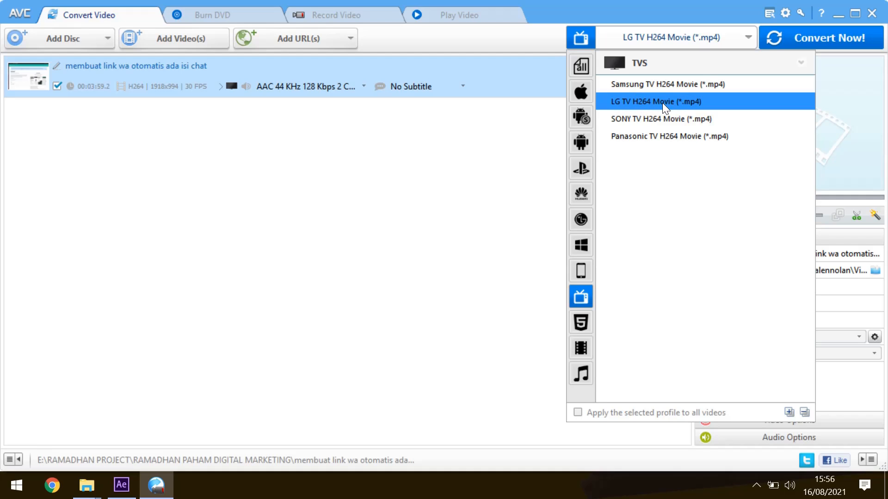
left_click(701, 101)
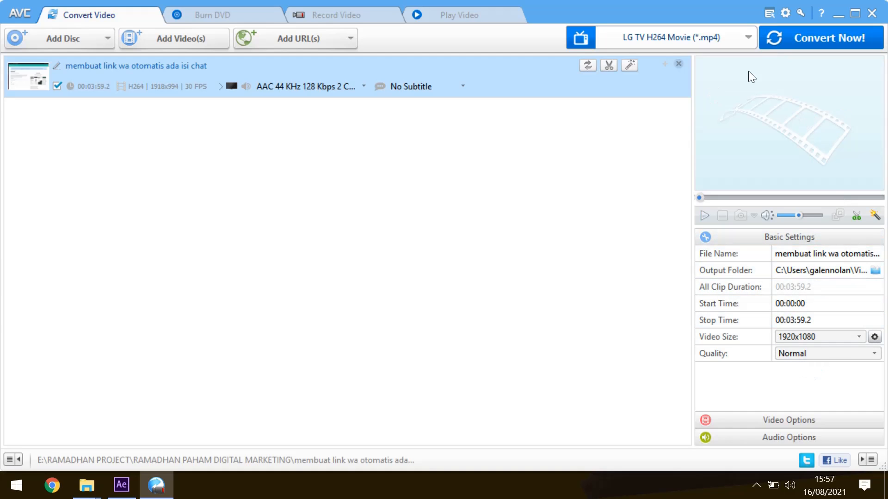
left_click(809, 338)
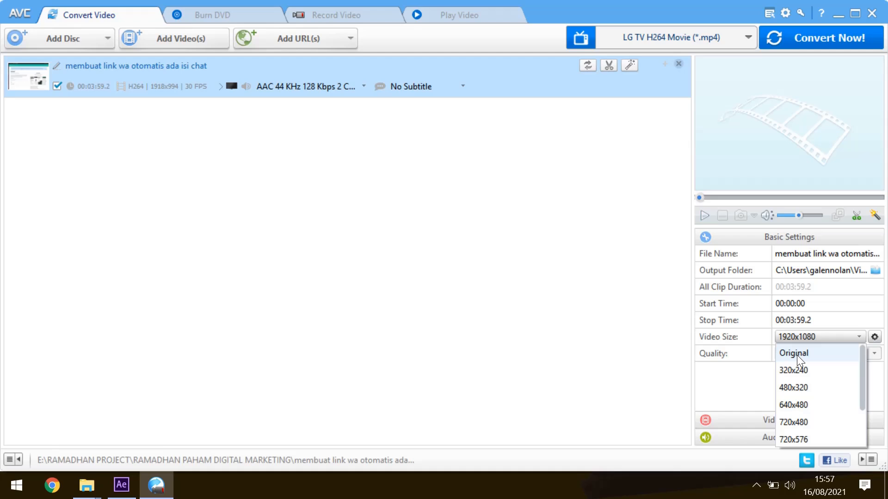
left_click(797, 355)
left_click(808, 338)
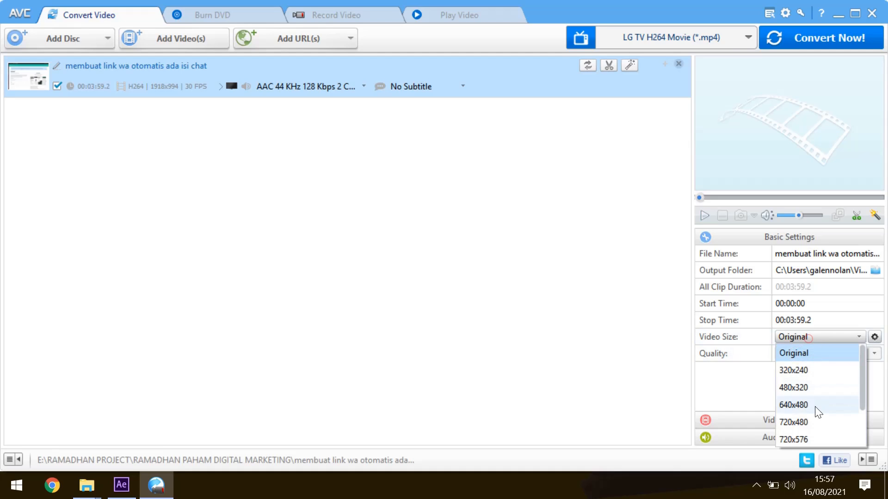
scroll(832, 407, "down", 1)
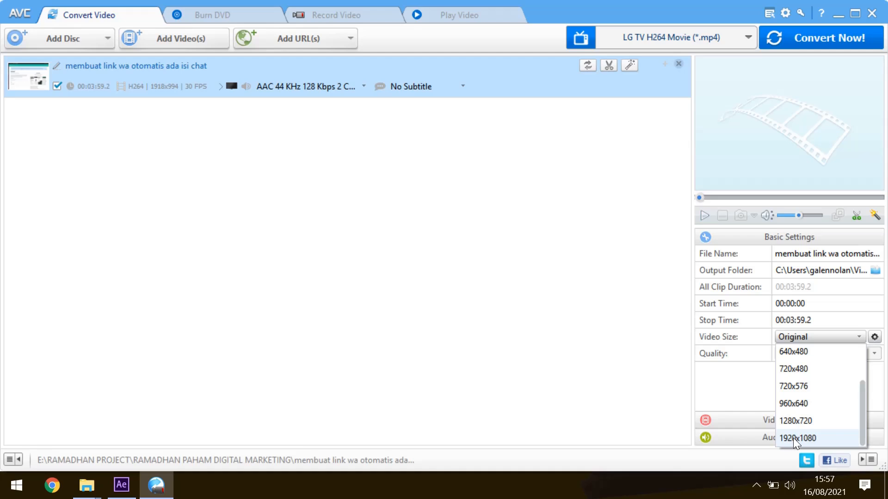
left_click(811, 440)
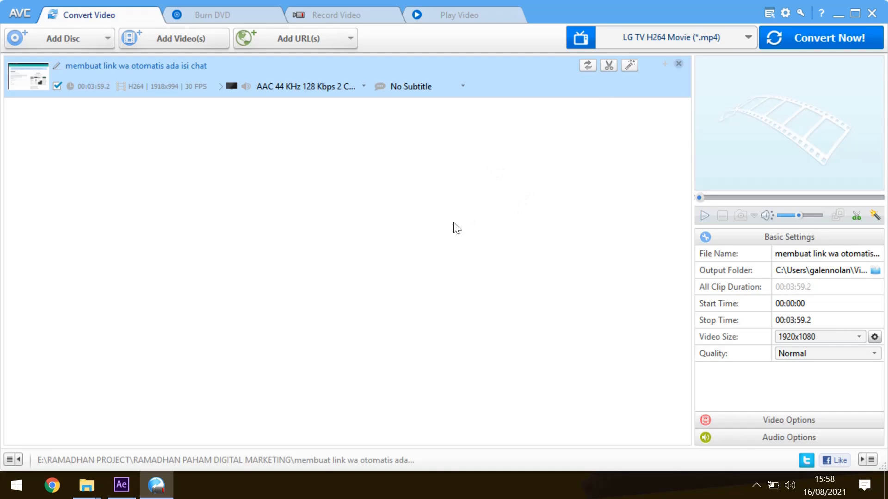
Switch back to After Effects with the // Final Render queue item in view and show the hidden system tray icons.
left_click(121, 485)
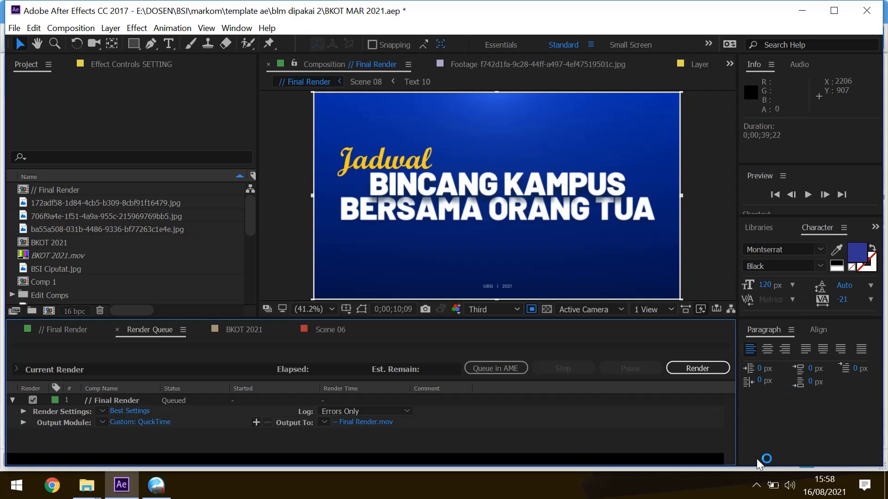
left_click(757, 485)
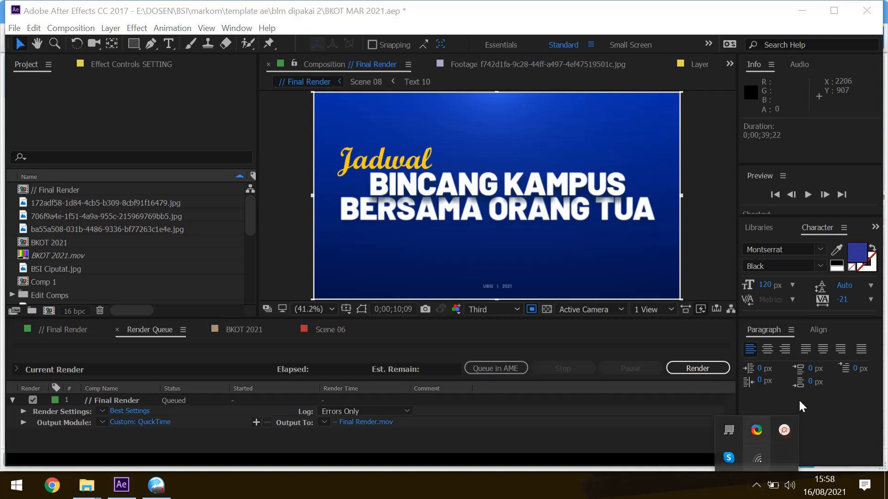